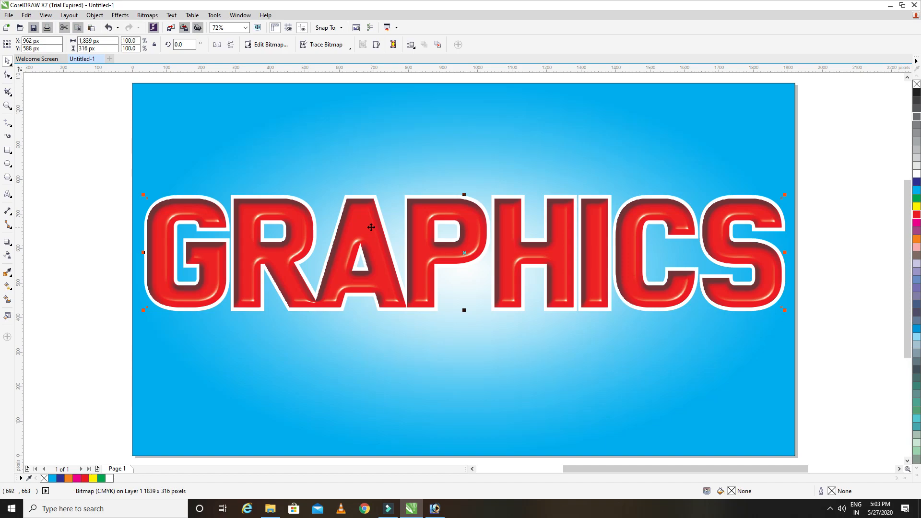
Delete the embossed lettering, the red outlined text beneath it and the blue background rectangle to empty the page
key("Delete")
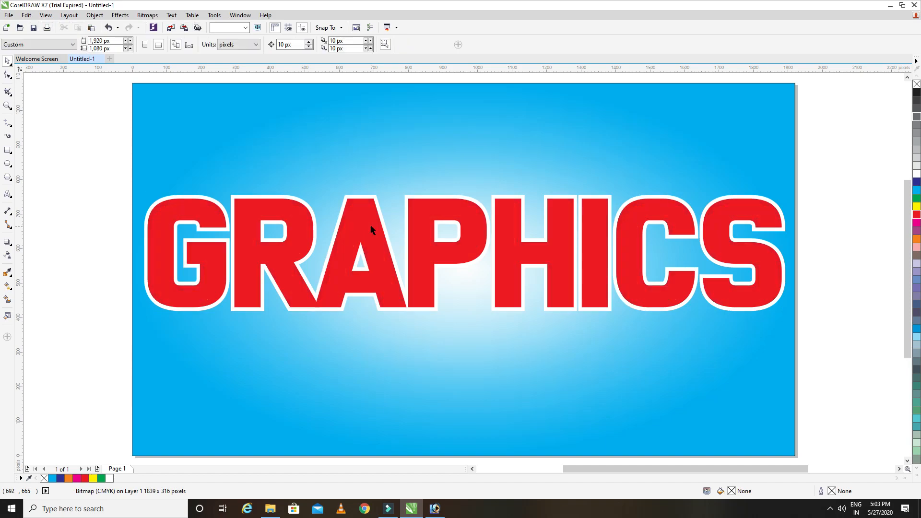
left_click(373, 222)
key("Delete")
left_click(372, 178)
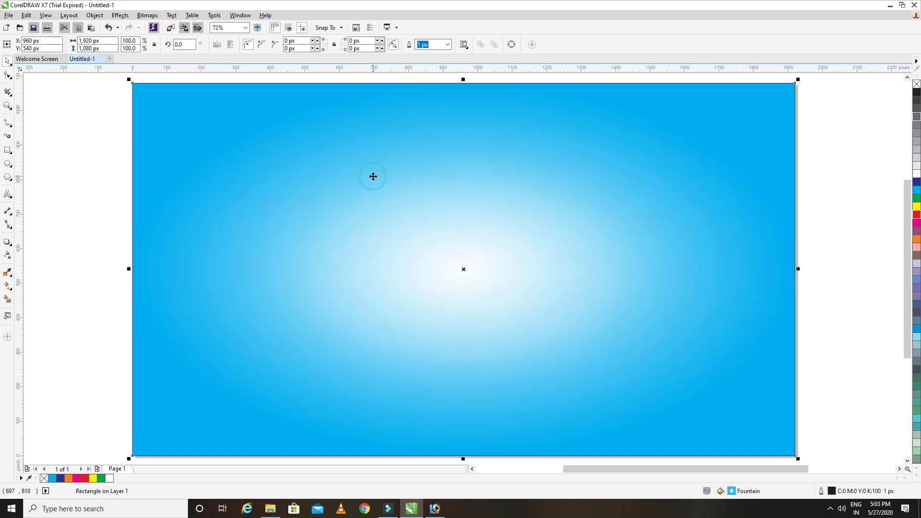
key("Delete")
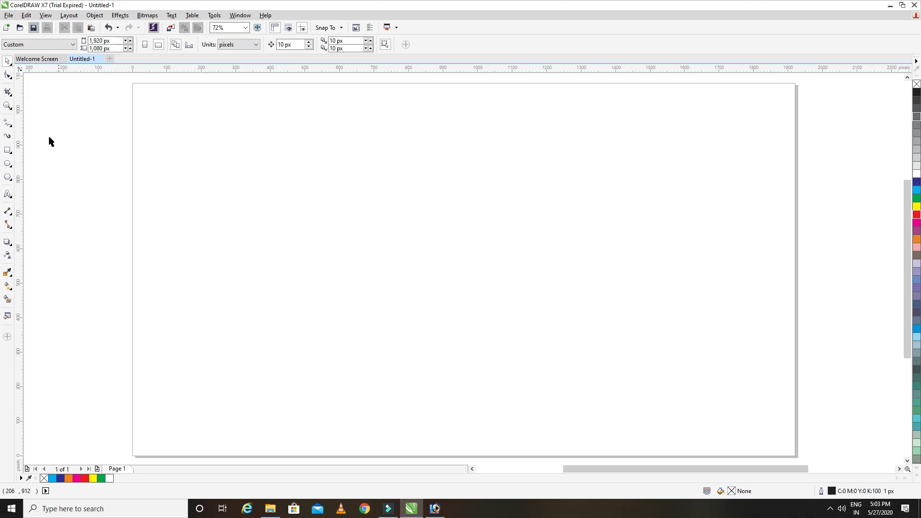
Add a page-sized rectangle and give it an elliptical fountain fill blending from cyan at the edges to white in the centre
double_click(8, 151)
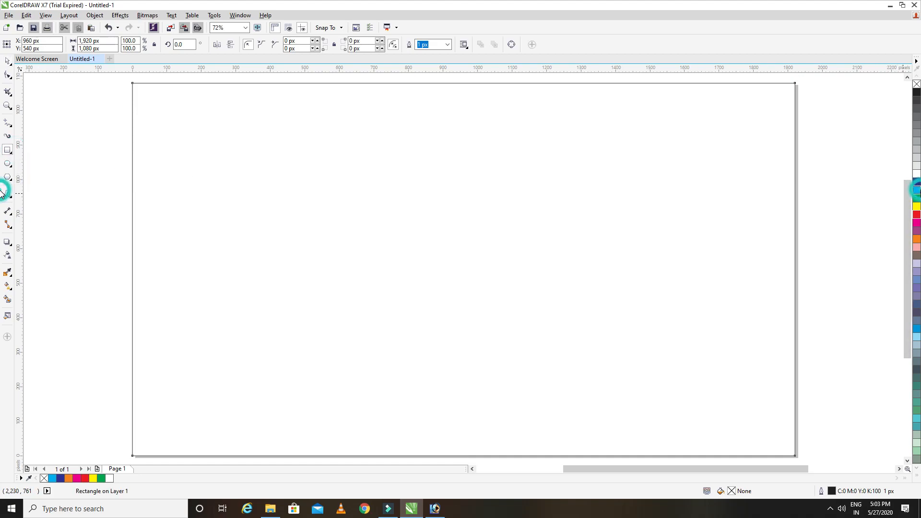
left_click(917, 190)
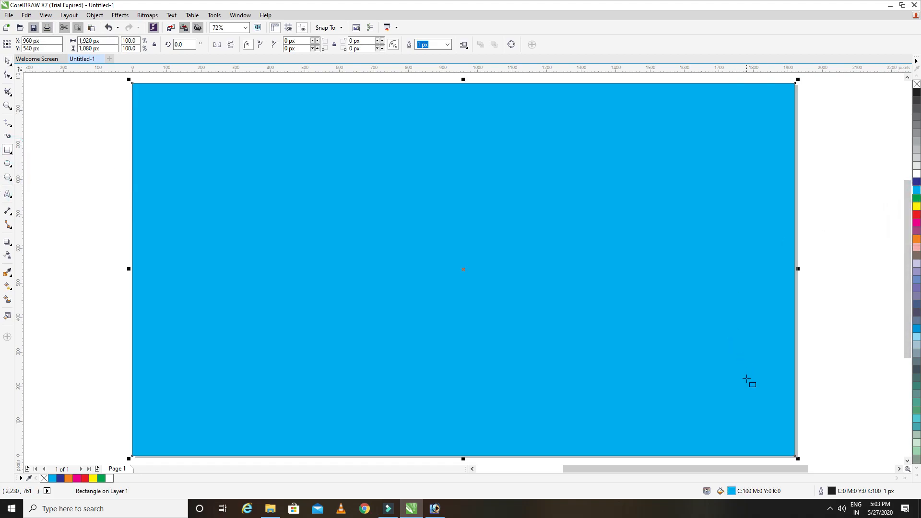
double_click(732, 491)
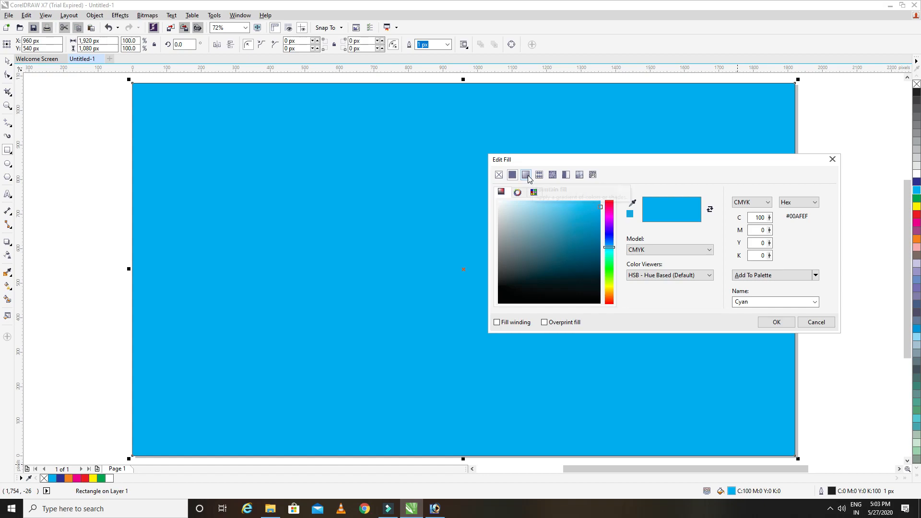
left_click(527, 176)
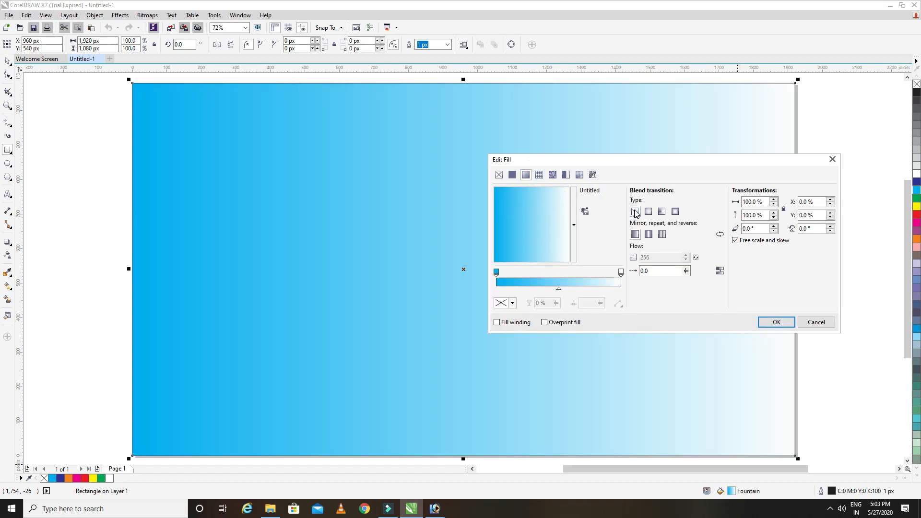
left_click(649, 212)
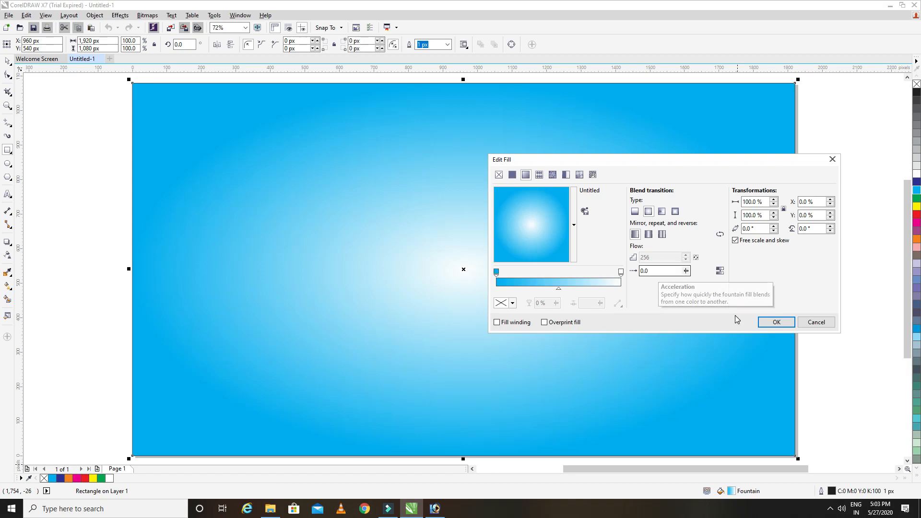
left_click(767, 325)
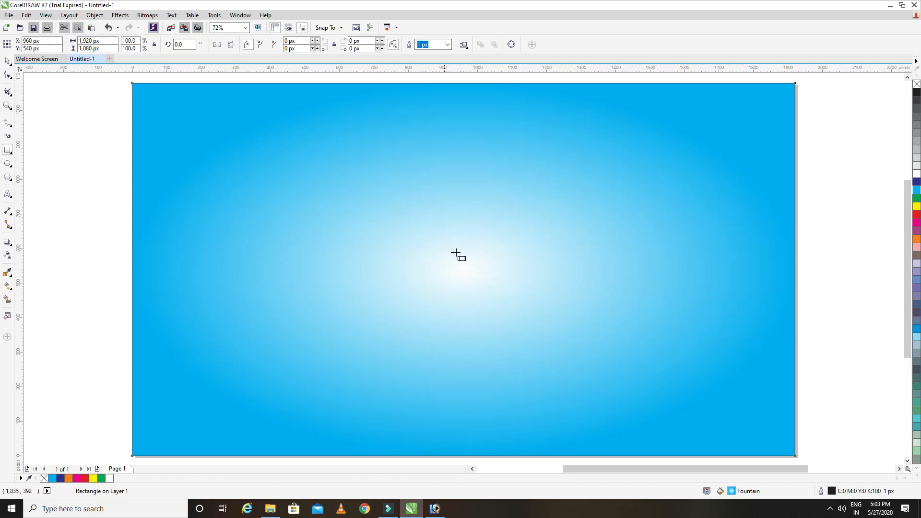
left_click(8, 61)
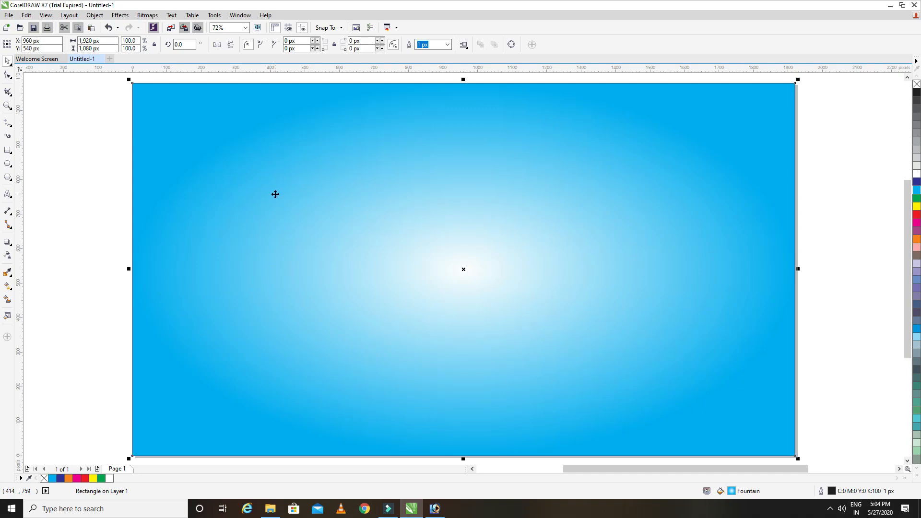
Add the artistic text "graphics" in the upper part of the background
left_click(283, 217)
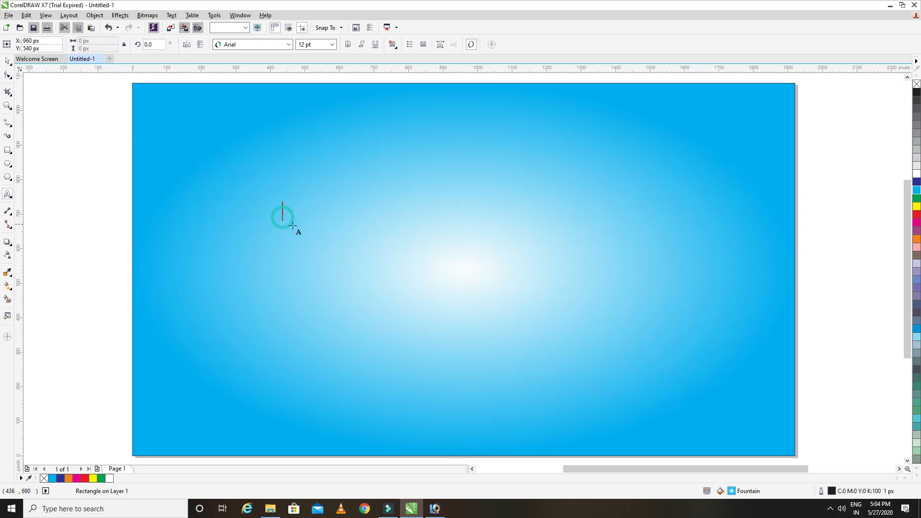
left_click(7, 61)
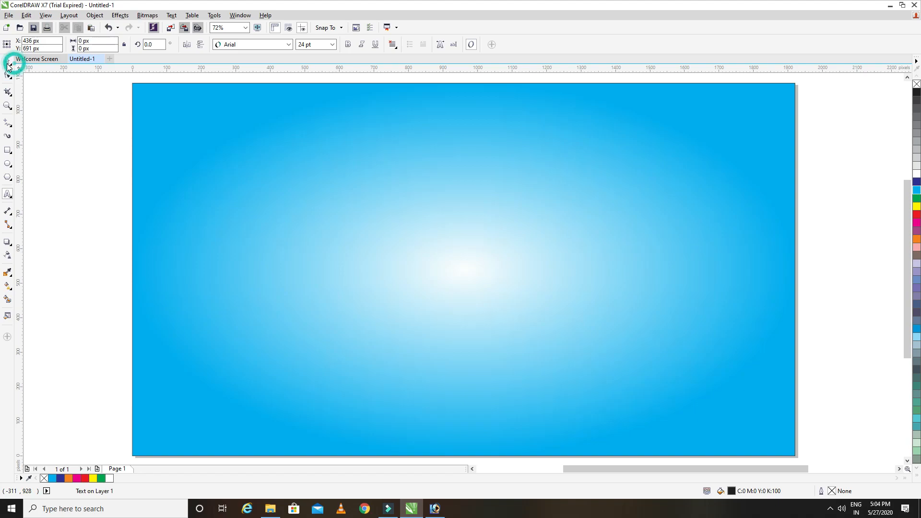
left_click(8, 194)
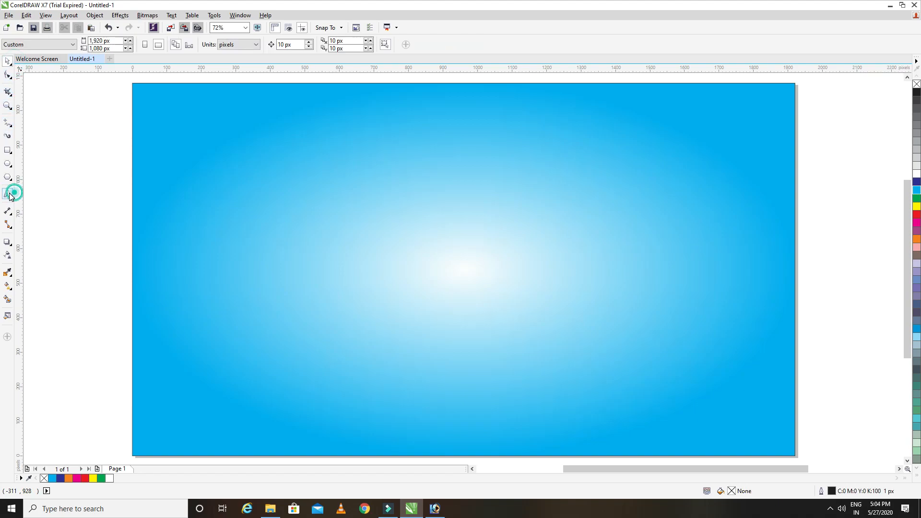
left_click(271, 208)
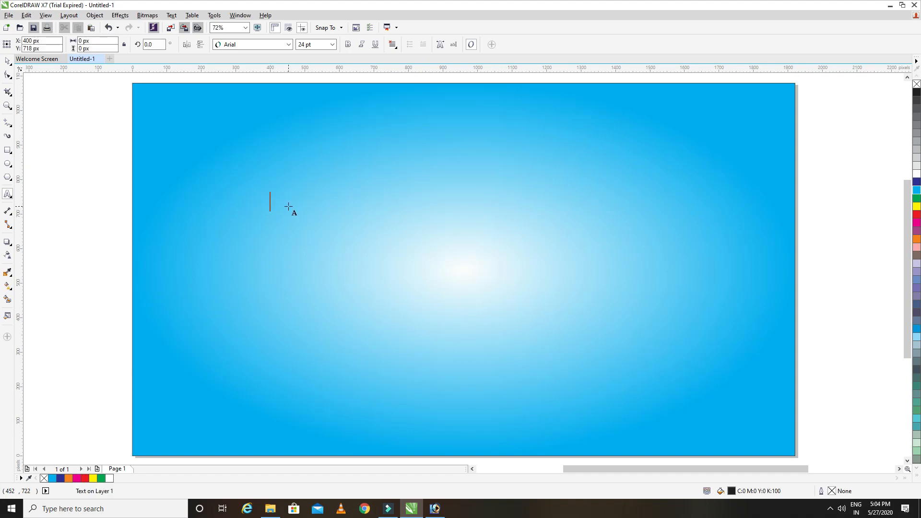
type("graphics")
left_click(6, 61)
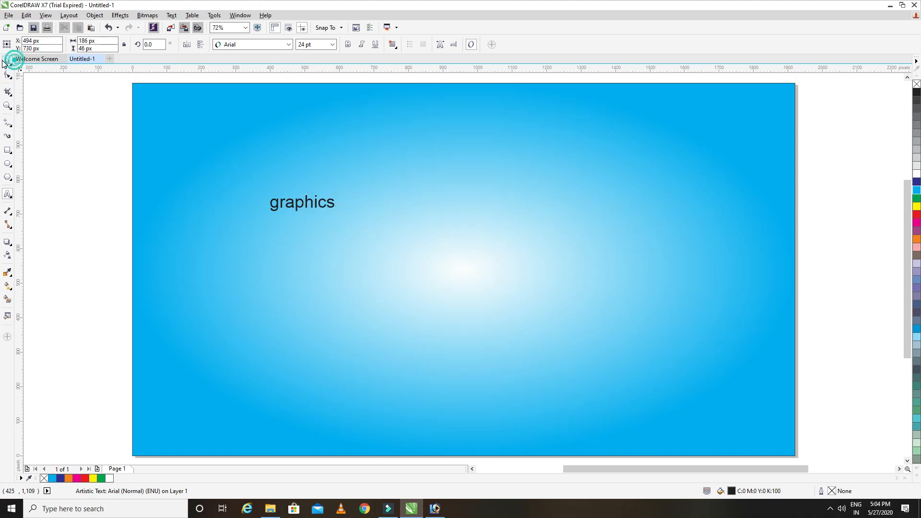
Set the text's font to Achtung! Polizei and stretch it across the page to about 1,769 by 325 px
left_click(289, 44)
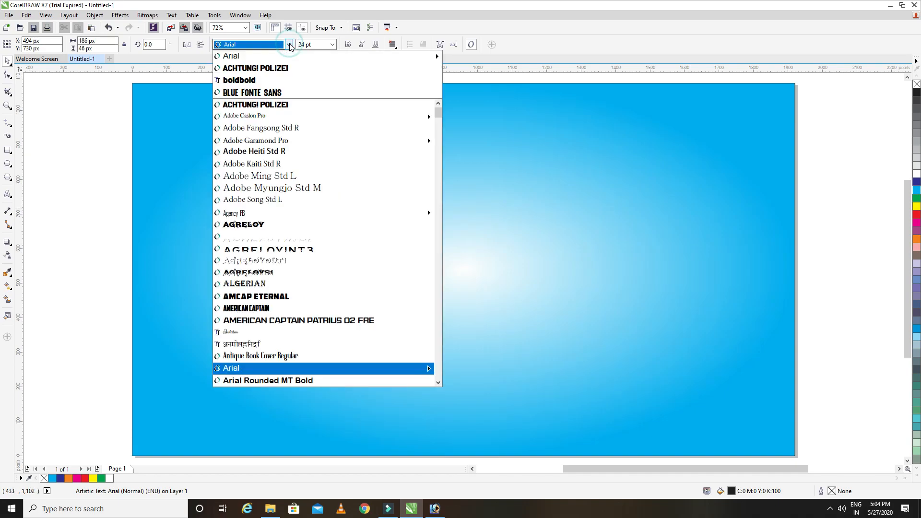
left_click(282, 72)
left_click_drag(354, 212, 768, 339)
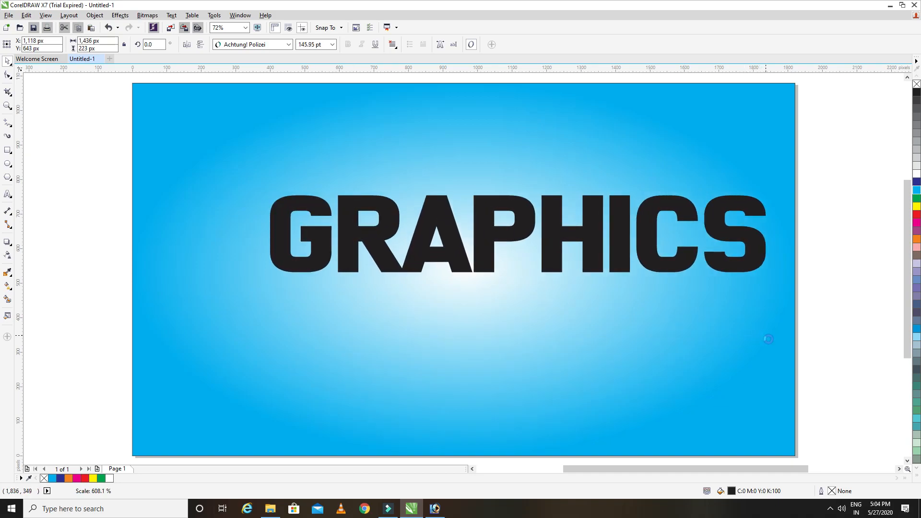
left_click_drag(266, 272, 150, 330)
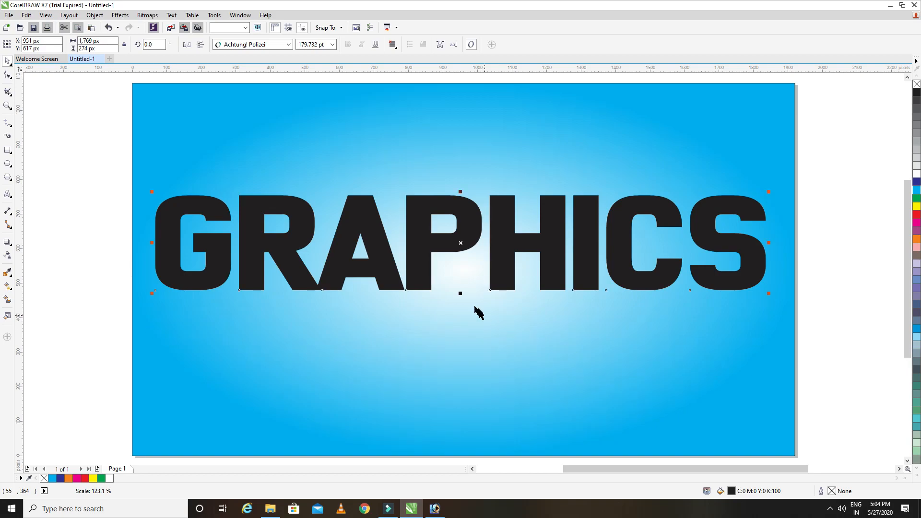
left_click_drag(460, 294, 460, 311)
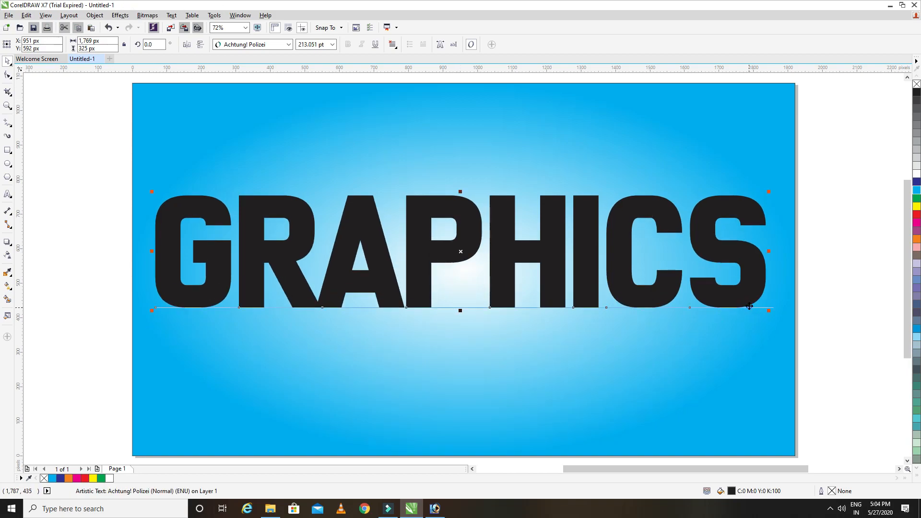
Fill the text with red and add a 20 px white outline placed behind the fill and scaled with the object
left_click(917, 215)
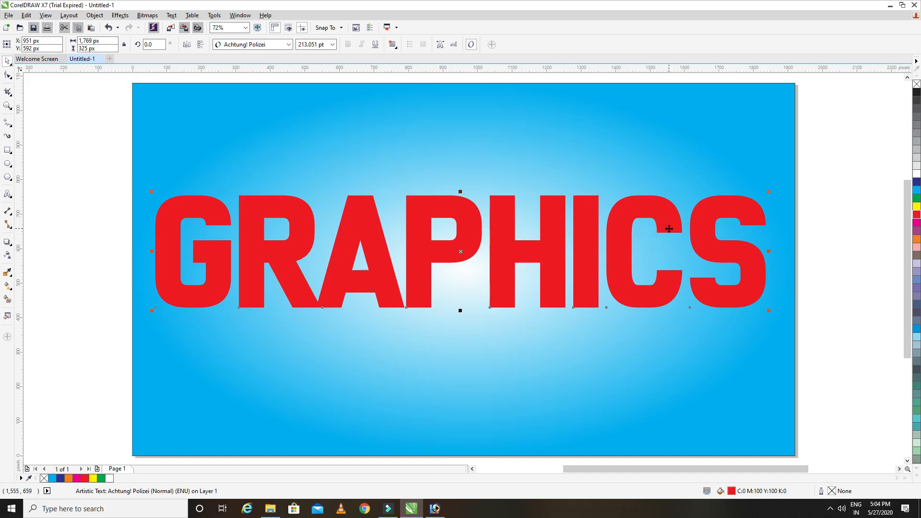
double_click(833, 491)
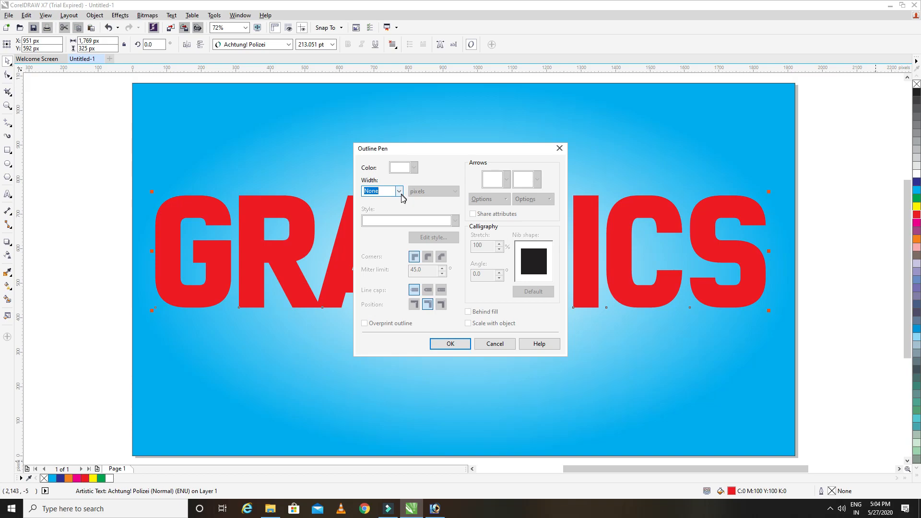
left_click(494, 343)
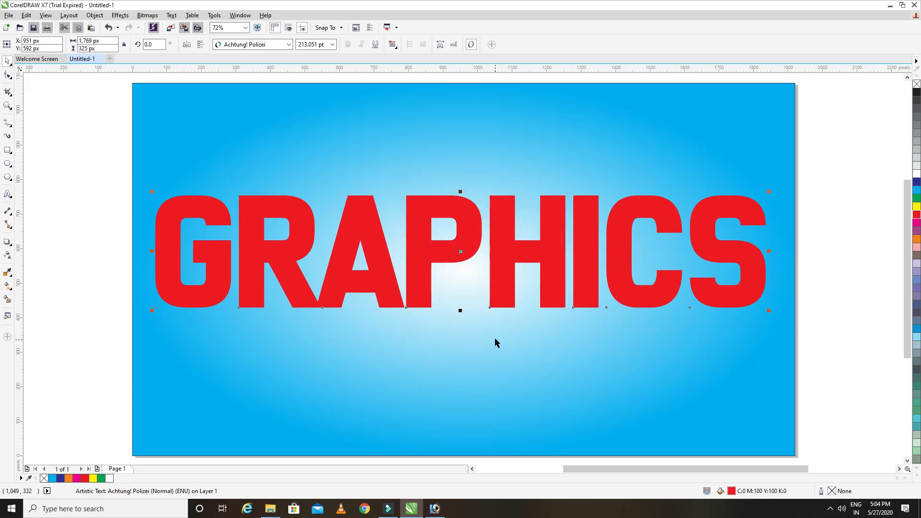
key("F12")
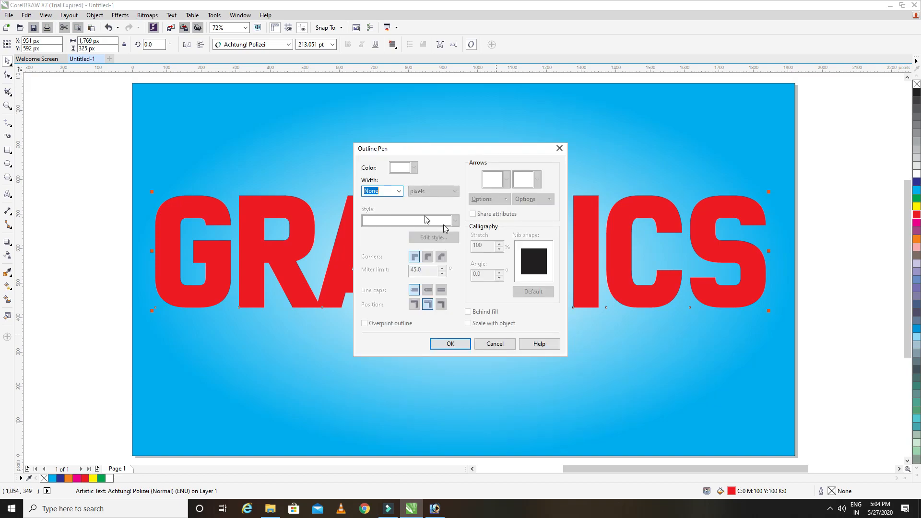
left_click(399, 191)
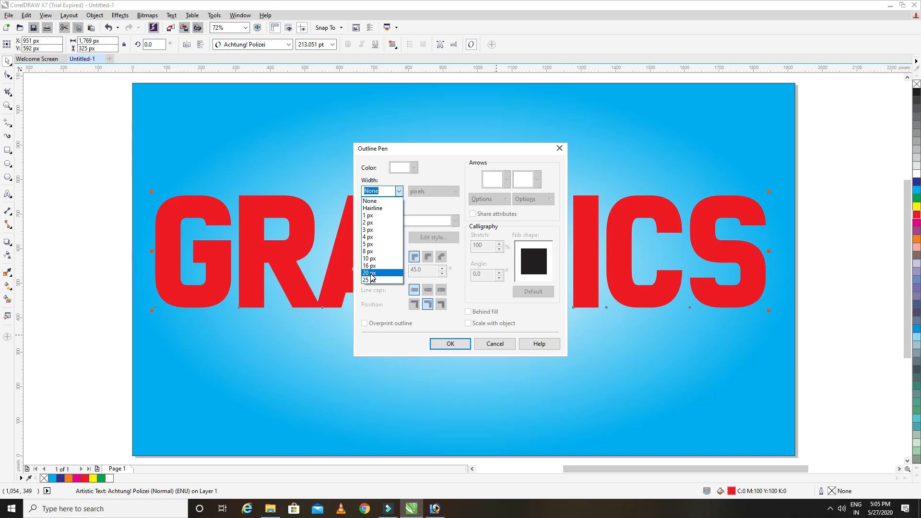
left_click(372, 273)
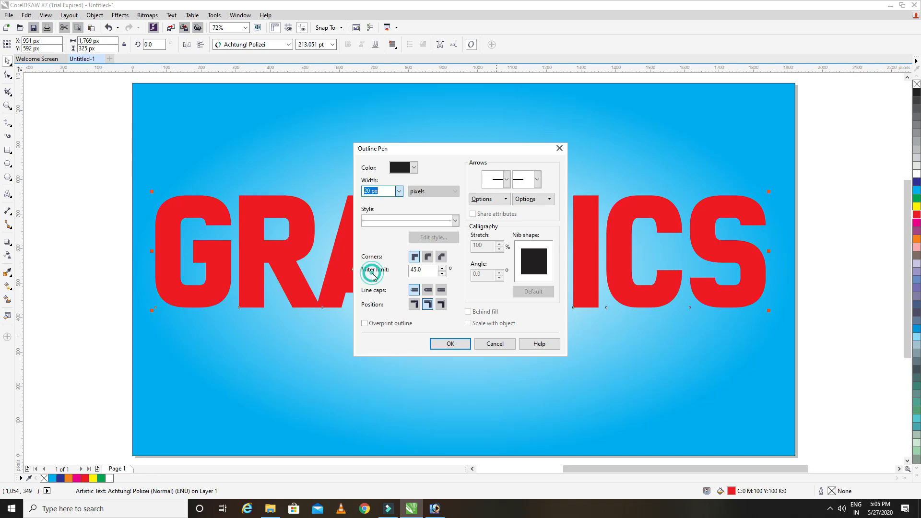
left_click(414, 169)
left_click(424, 185)
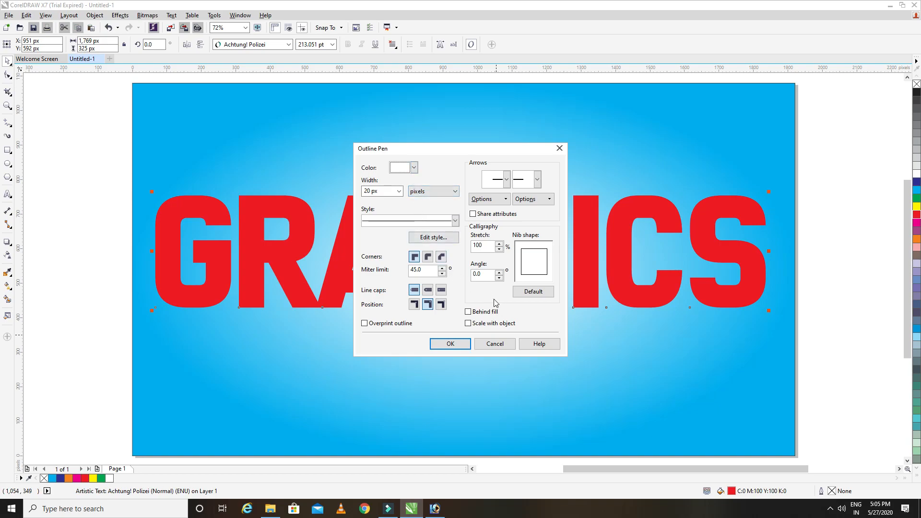
left_click(469, 313)
left_click(468, 325)
left_click(451, 344)
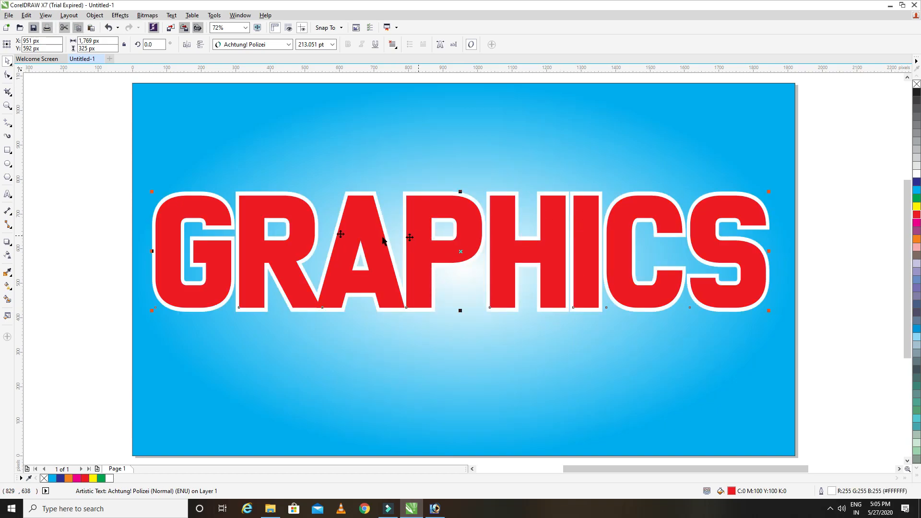
Duplicate the outlined text in place, checking the copy by shifting it off the original and undoing the move
left_click(166, 219)
left_click_drag(463, 225, 468, 206)
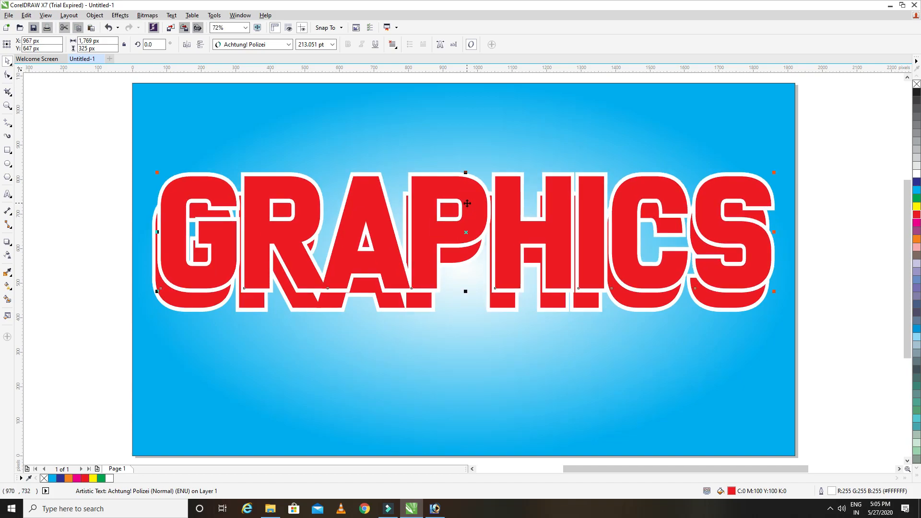
key("ctrl+z")
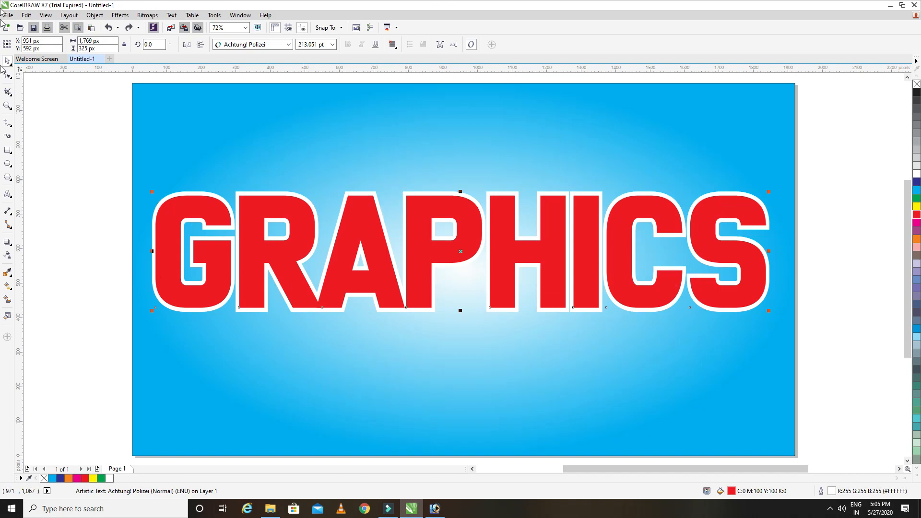
left_click(91, 166)
left_click(216, 212)
left_click_drag(219, 214, 232, 197)
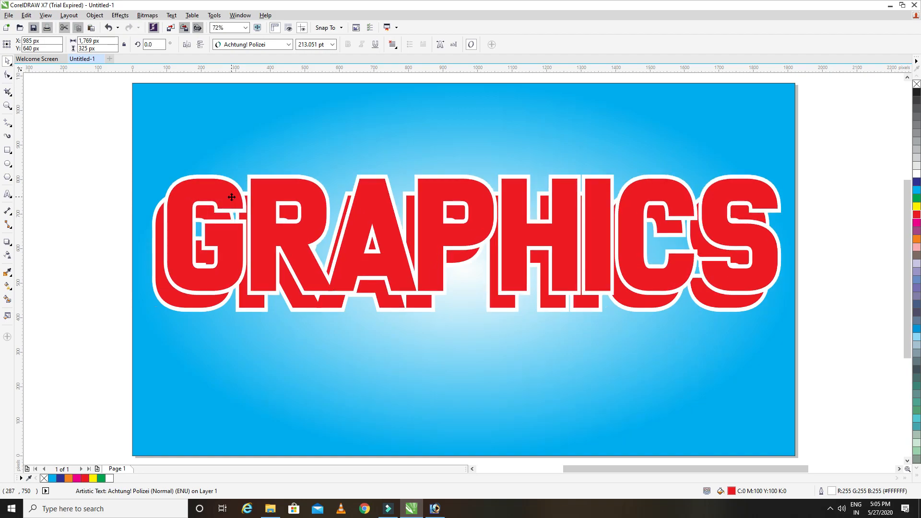
key("ctrl+z")
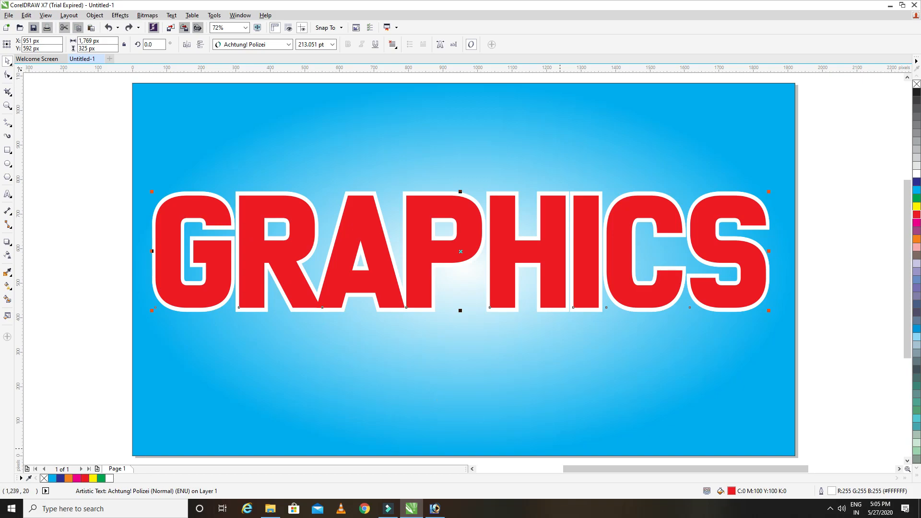
Remove the outline from the top copy of the text and shift that copy diagonally up and right off the original
double_click(832, 491)
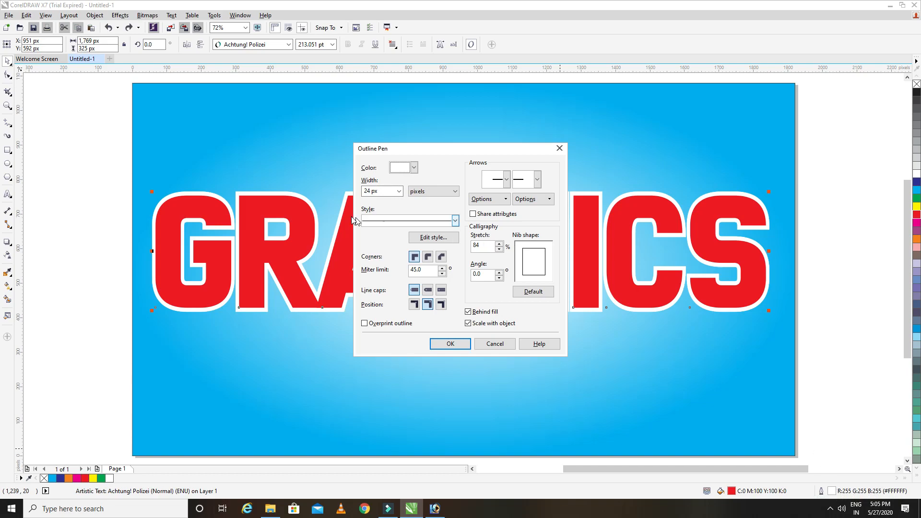
left_click(399, 191)
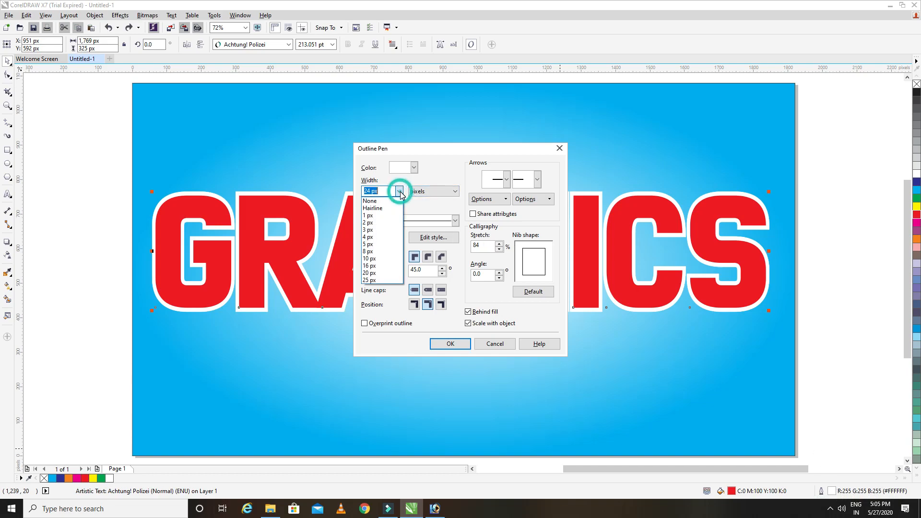
left_click(371, 202)
left_click(454, 343)
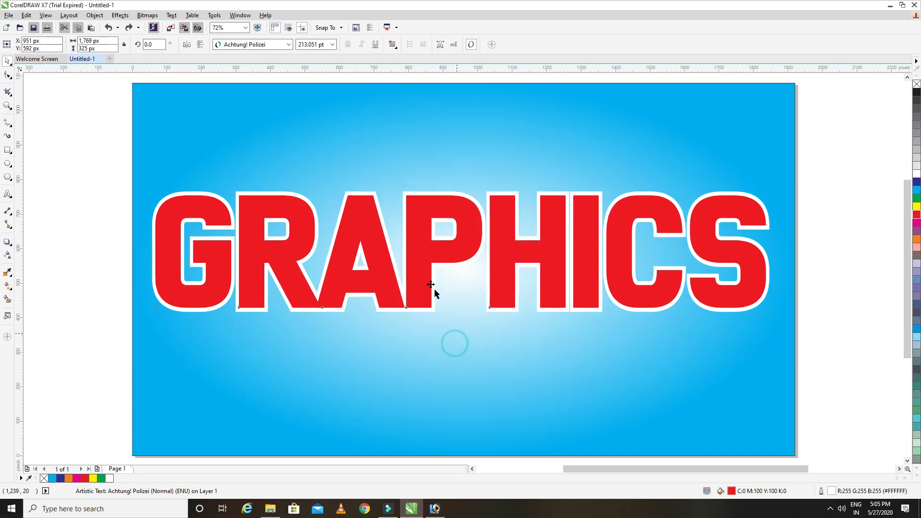
left_click_drag(294, 210, 315, 189)
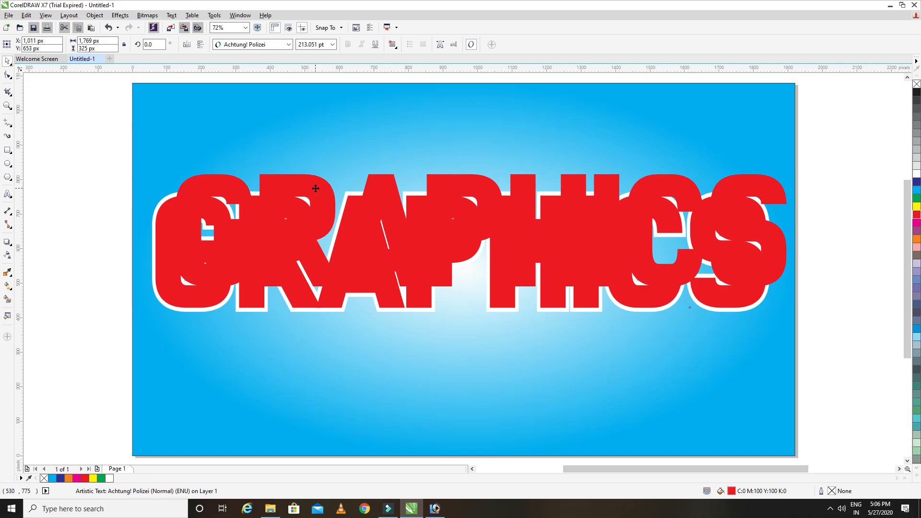
Undo the diagonal move of the unoutlined red text copy and convert that copy to a bitmap at 300 dpi
key("ctrl+z")
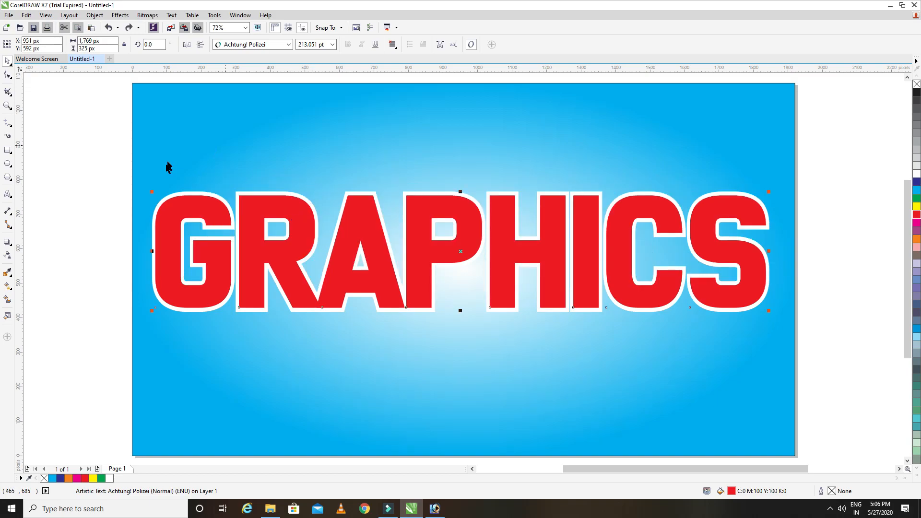
left_click(71, 195)
left_click(201, 210)
left_click(148, 16)
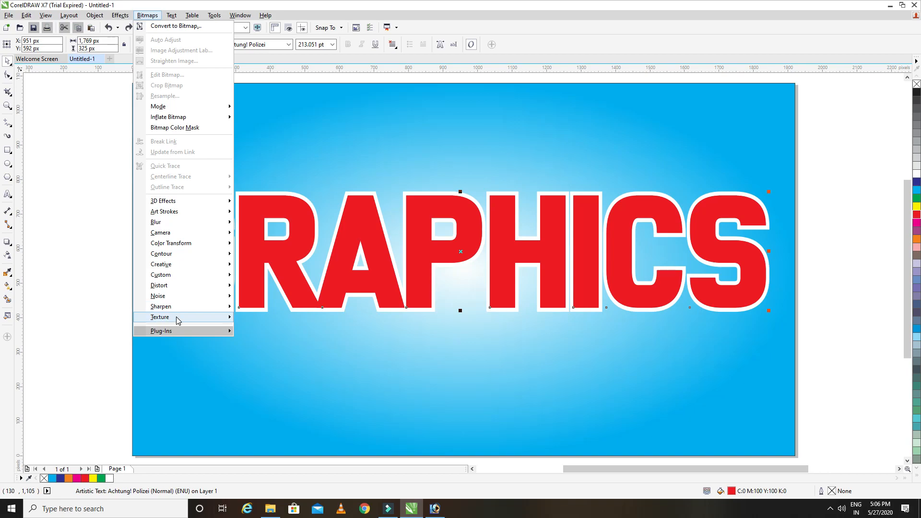
mouse_move(177, 321)
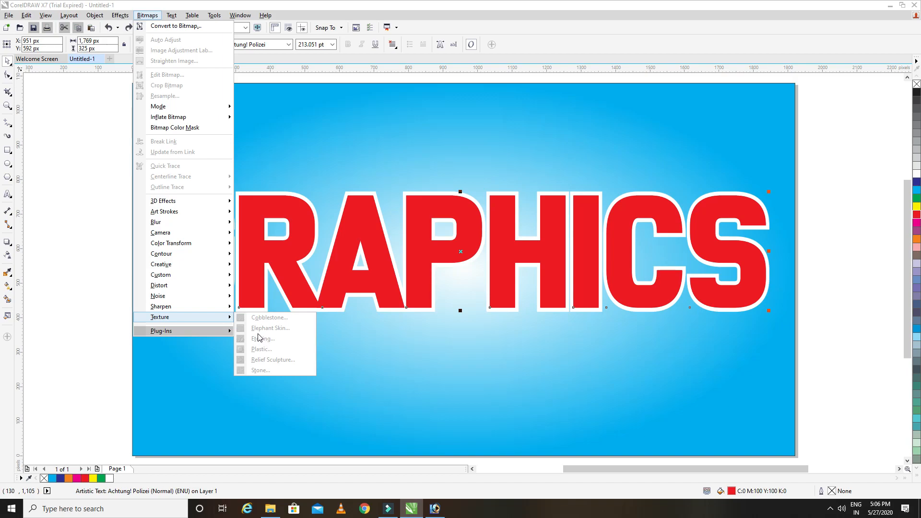
left_click(168, 27)
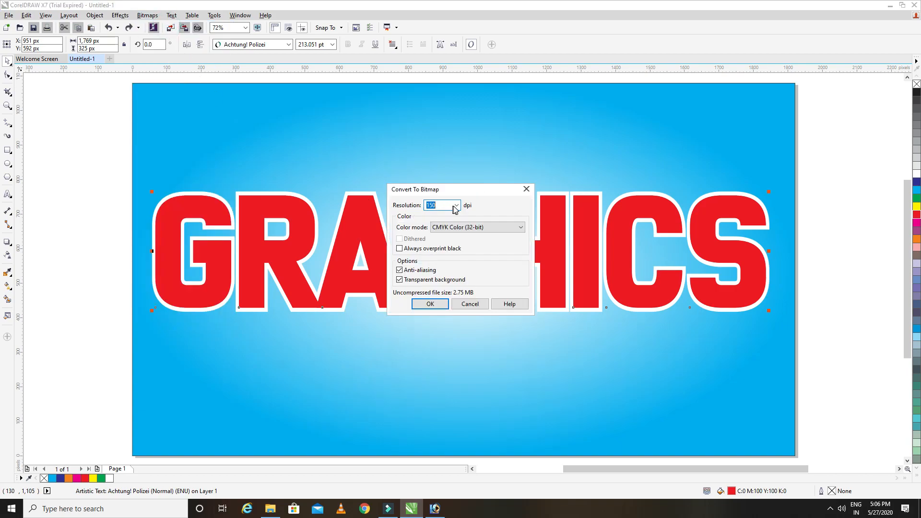
left_click(456, 206)
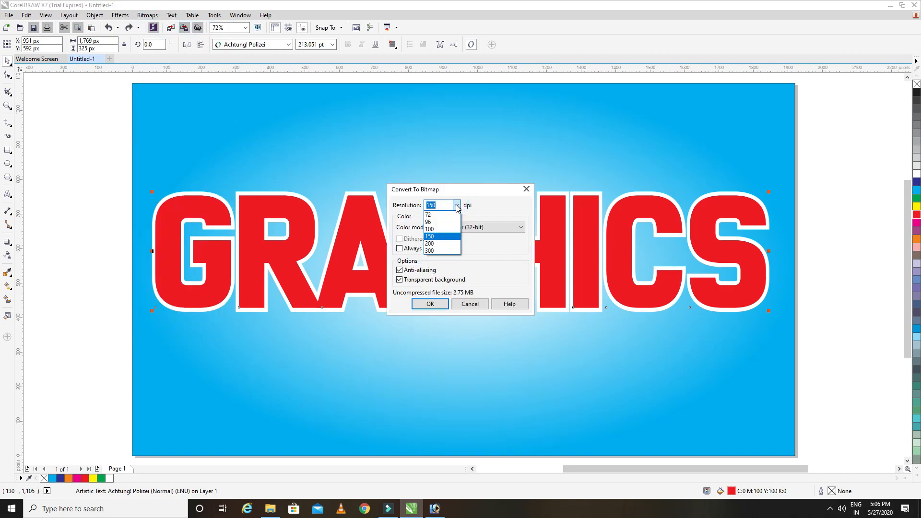
left_click(439, 251)
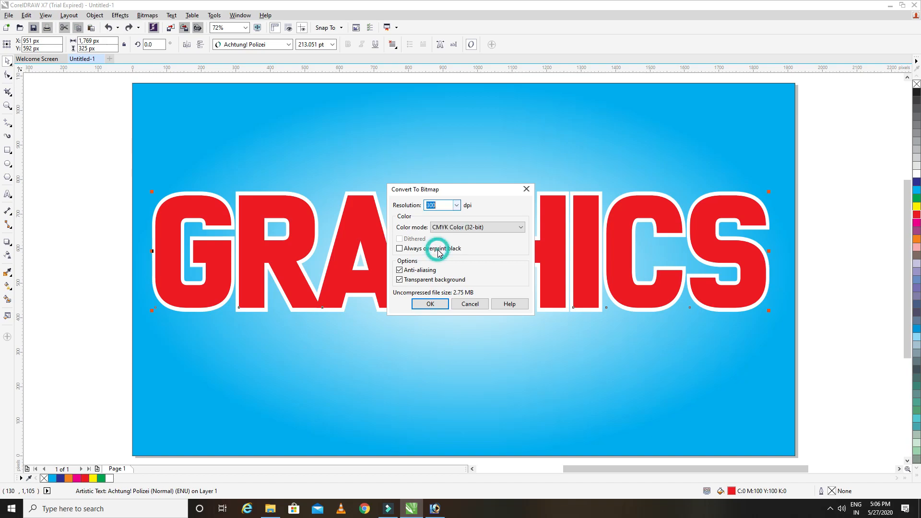
left_click(428, 304)
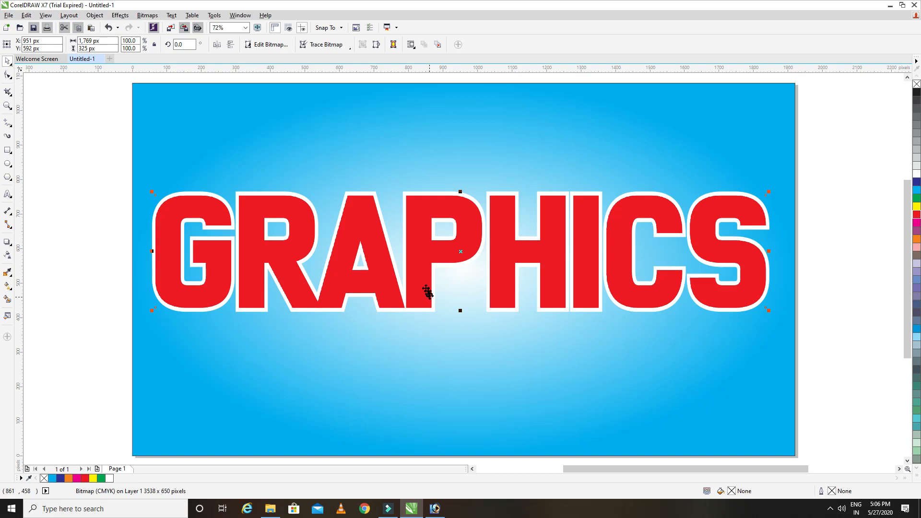
Start the Plastic texture effect on the red text bitmap and set its highlight to 94
left_click(147, 15)
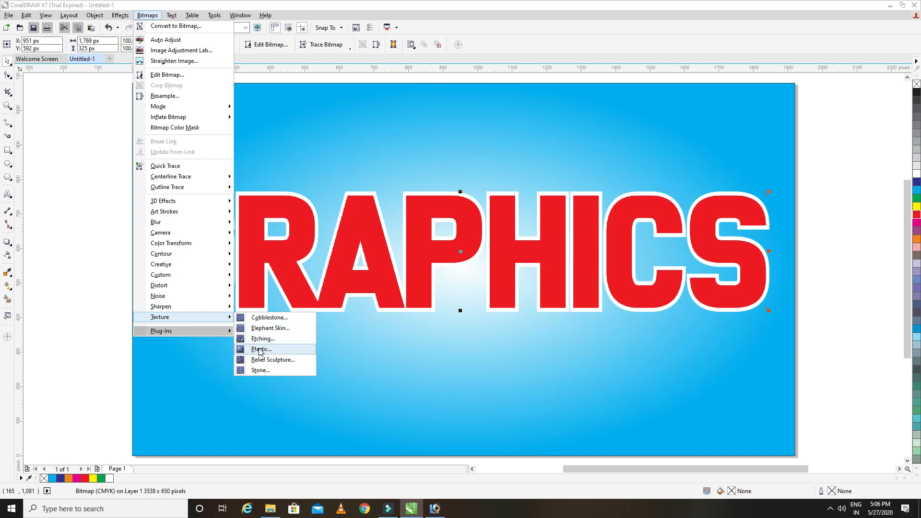
left_click(262, 350)
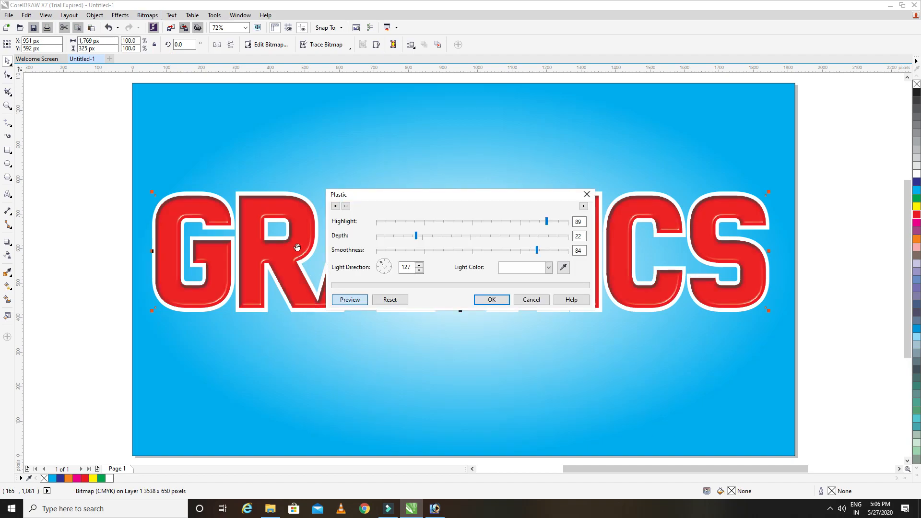
left_click_drag(445, 197, 525, 138)
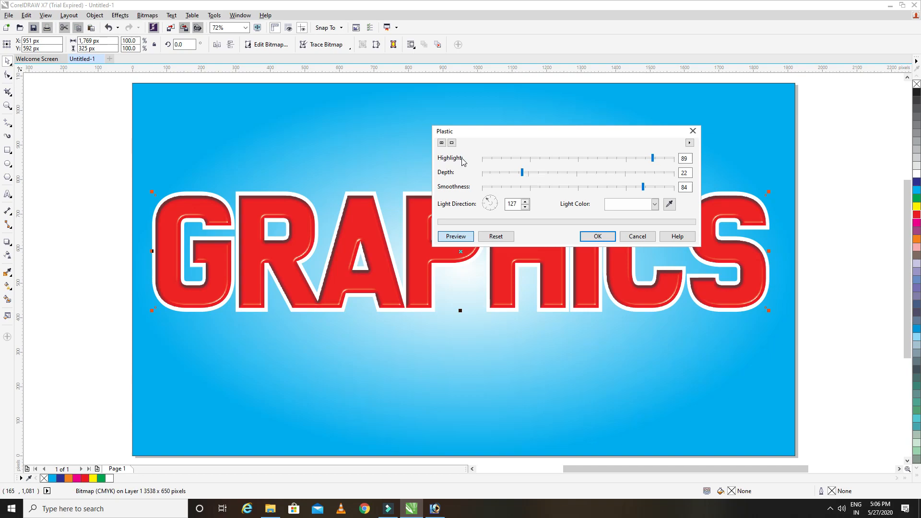
left_click(610, 158)
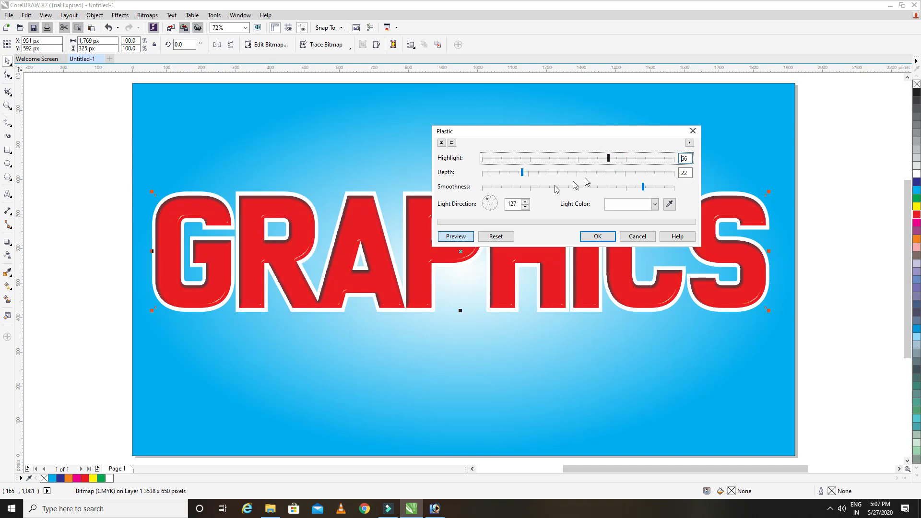
left_click_drag(621, 162, 633, 160)
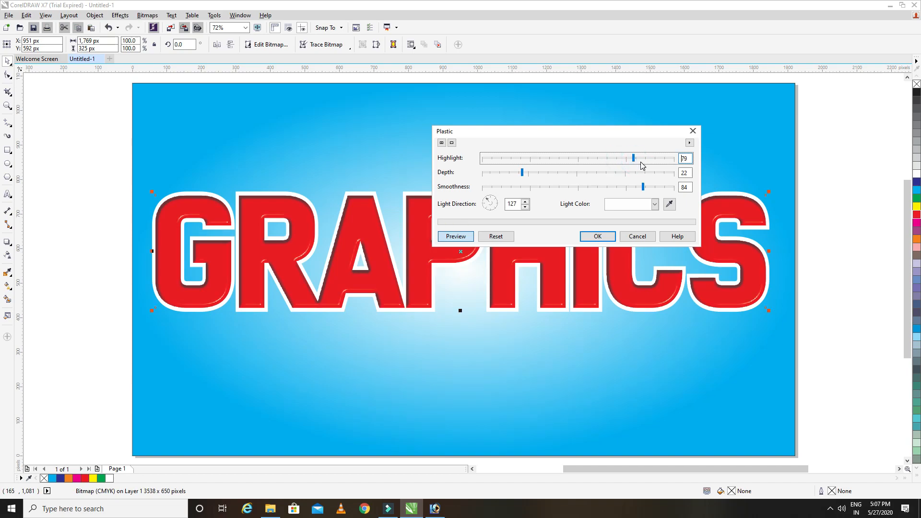
left_click(655, 159)
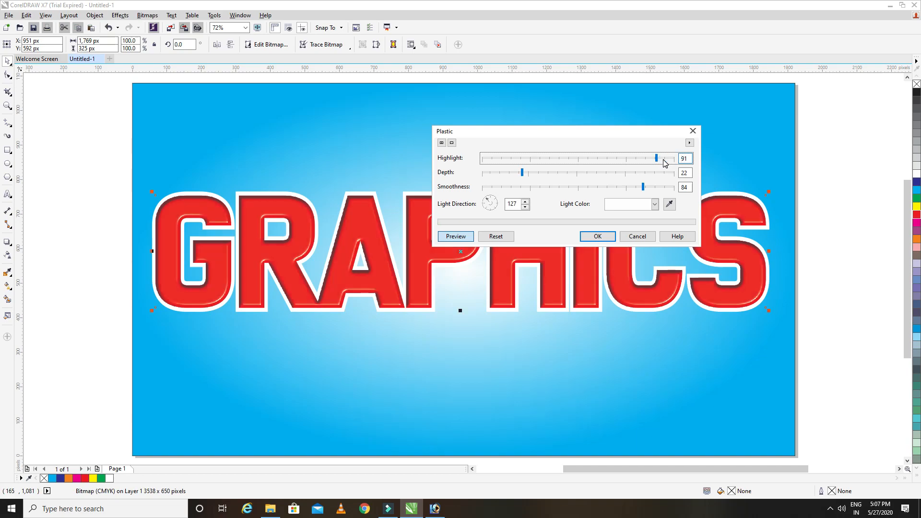
left_click(664, 160)
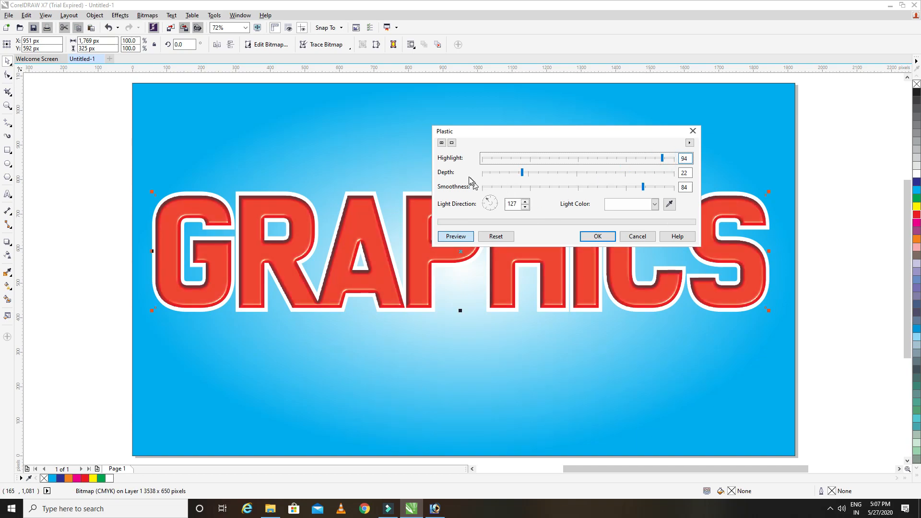
Raise the Plastic effect's depth to 60
left_click(538, 174)
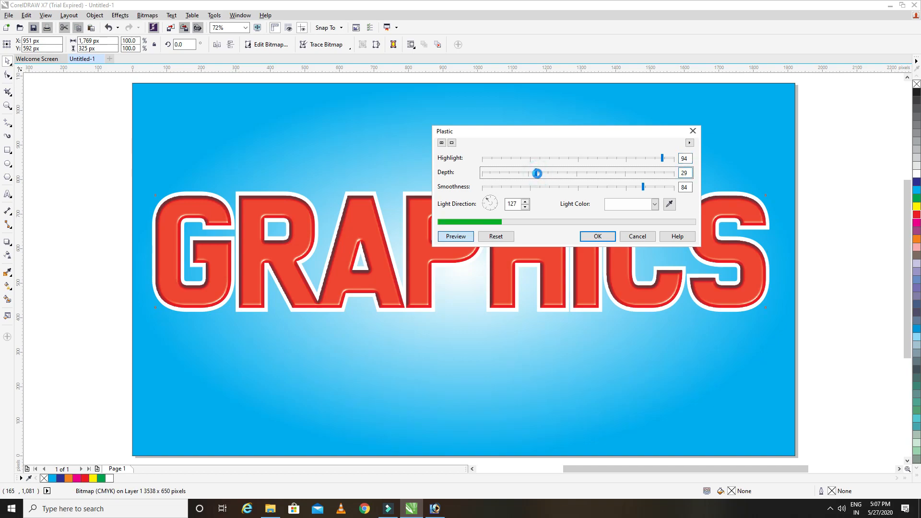
left_click(568, 174)
left_click(583, 176)
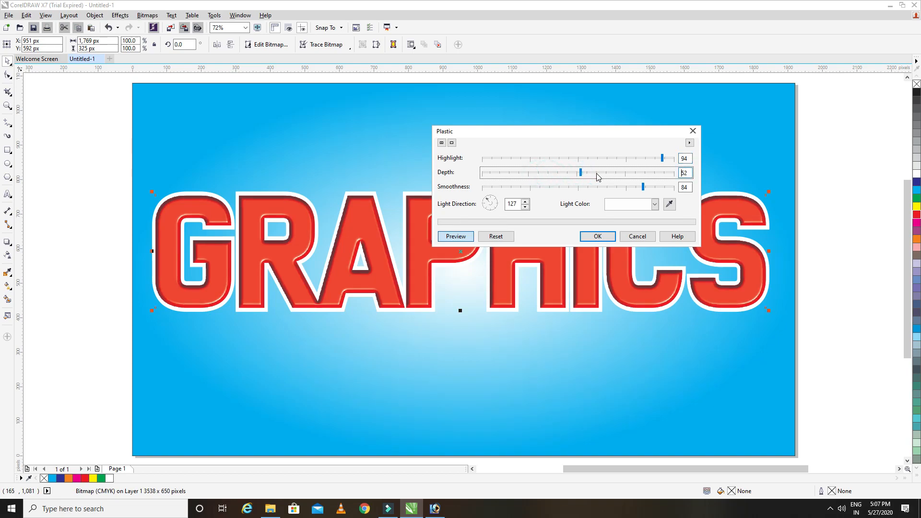
left_click(598, 177)
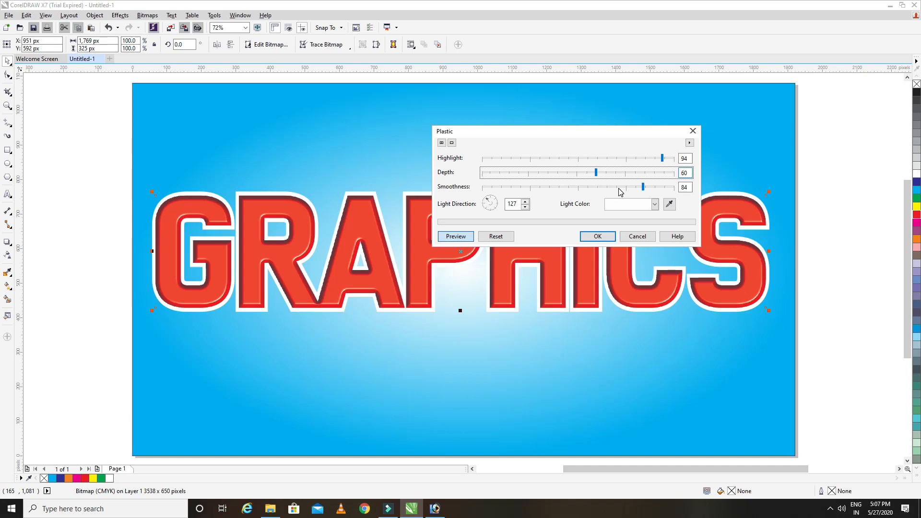
Try lower and higher smoothness levels for the Plastic effect and settle on 92
left_click_drag(643, 188, 613, 191)
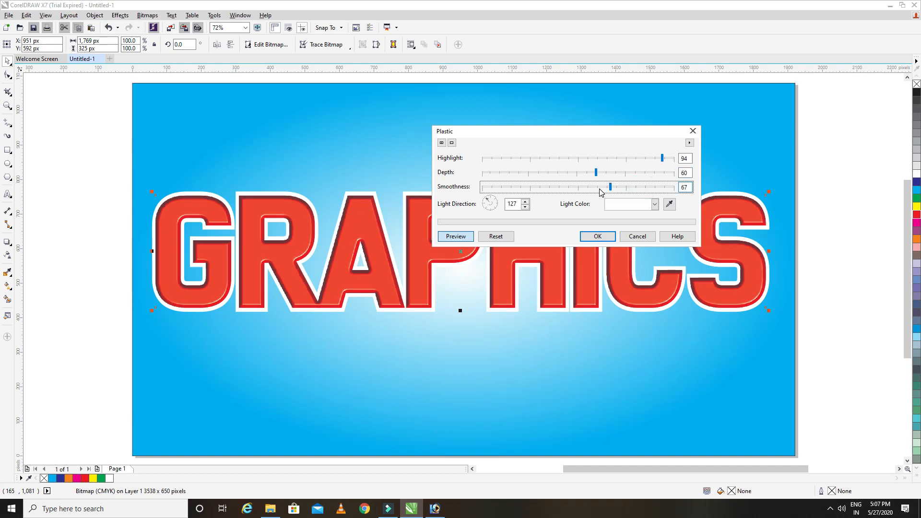
left_click(598, 193)
left_click(661, 188)
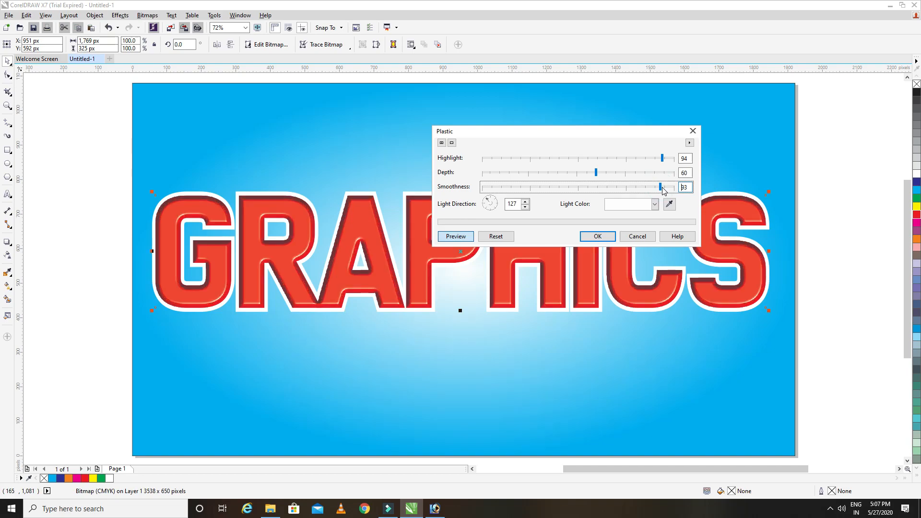
left_click(669, 189)
left_click(664, 190)
left_click(658, 188)
Try different light directions for the Plastic effect and set the angle to 138
left_click(494, 209)
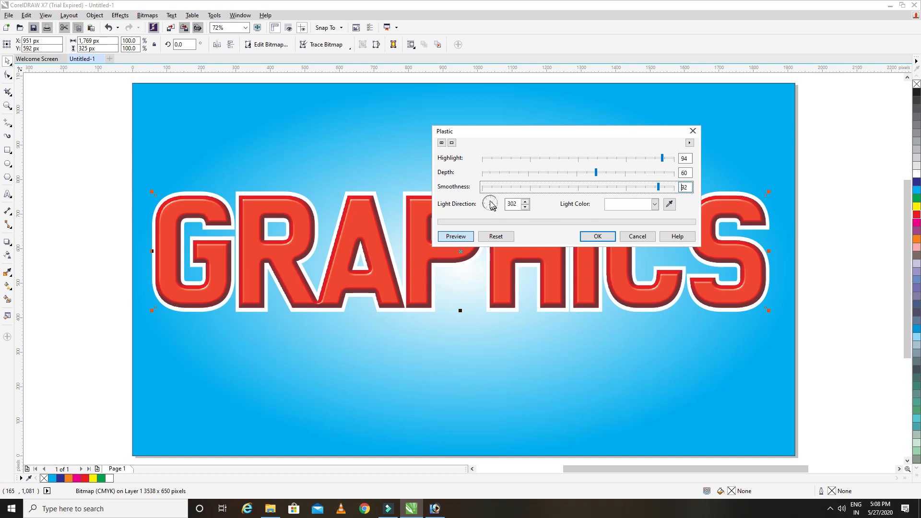
left_click(489, 201)
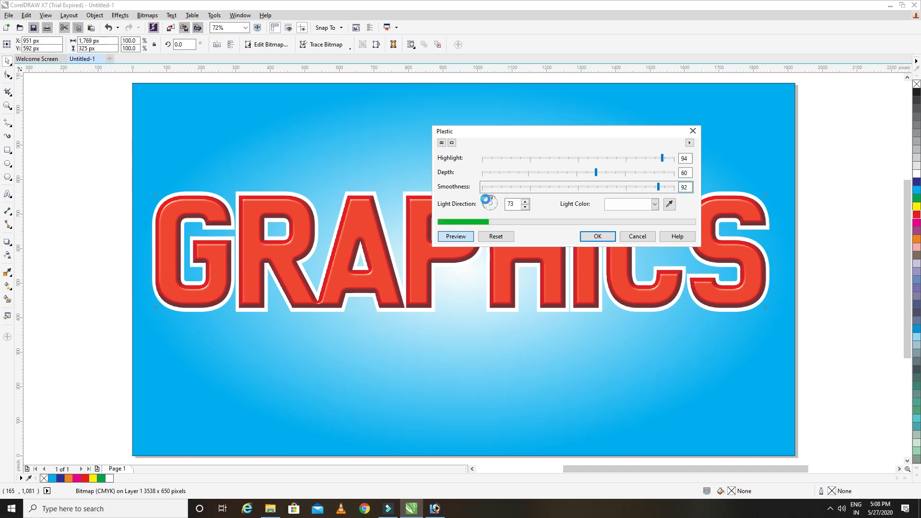
left_click(486, 201)
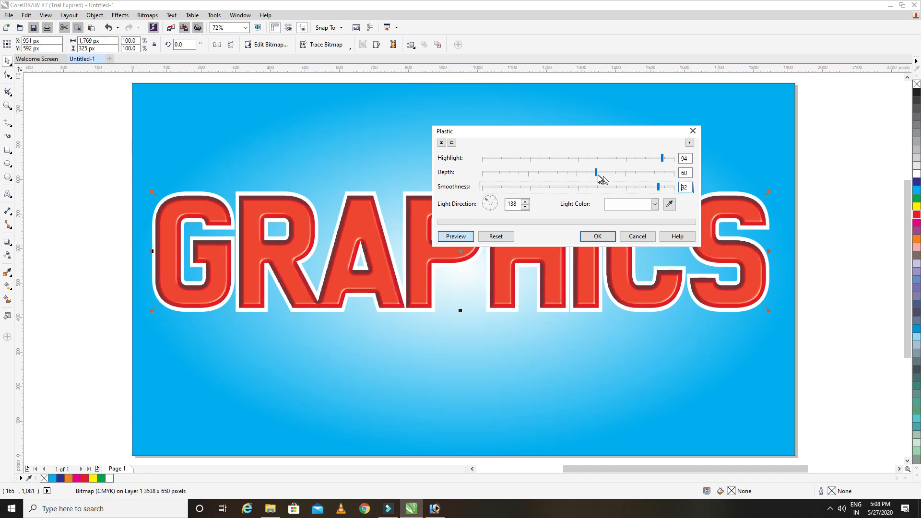
Set the Plastic effect's depth to 52, highlight to 88 and smoothness to 95, and apply it to the text bitmap
left_click_drag(597, 174, 582, 175)
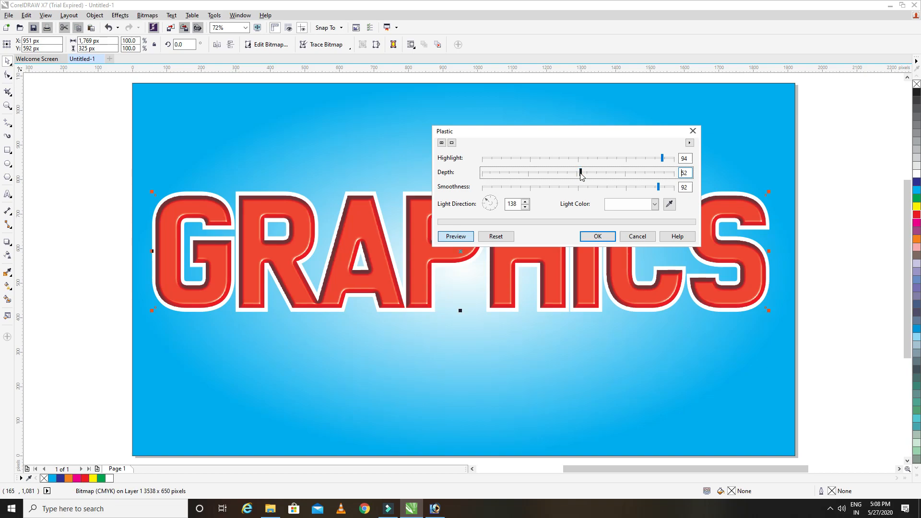
left_click(639, 158)
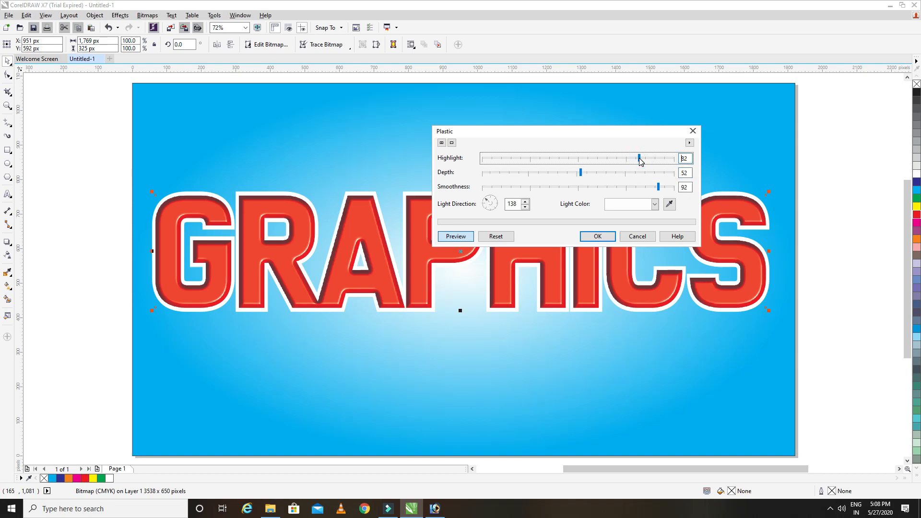
left_click_drag(639, 158, 649, 158)
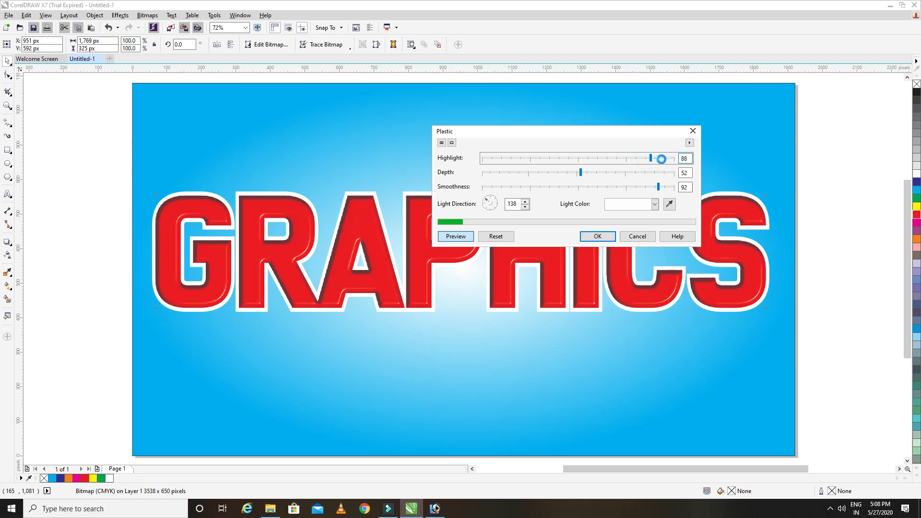
left_click_drag(660, 187, 664, 187)
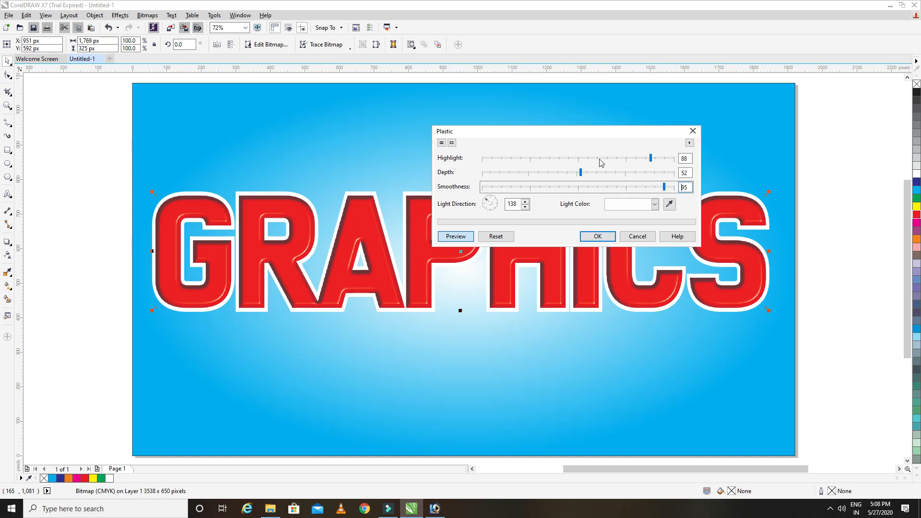
left_click(595, 237)
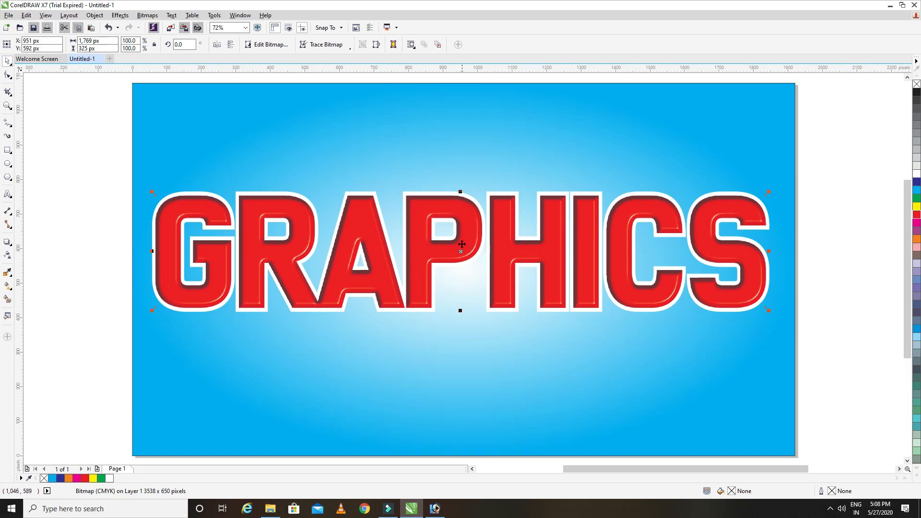
scroll(462, 244, "up", 3)
scroll(475, 245, "up", 2)
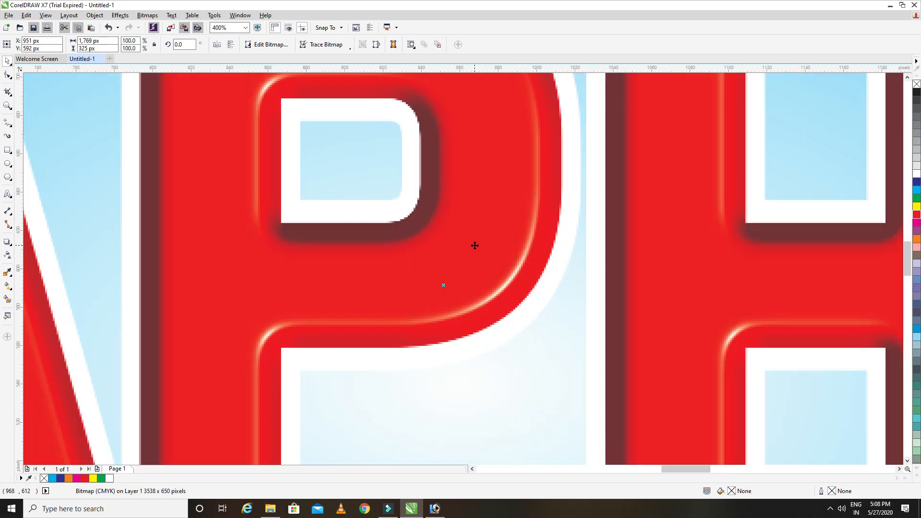
scroll(352, 277, "down", 1)
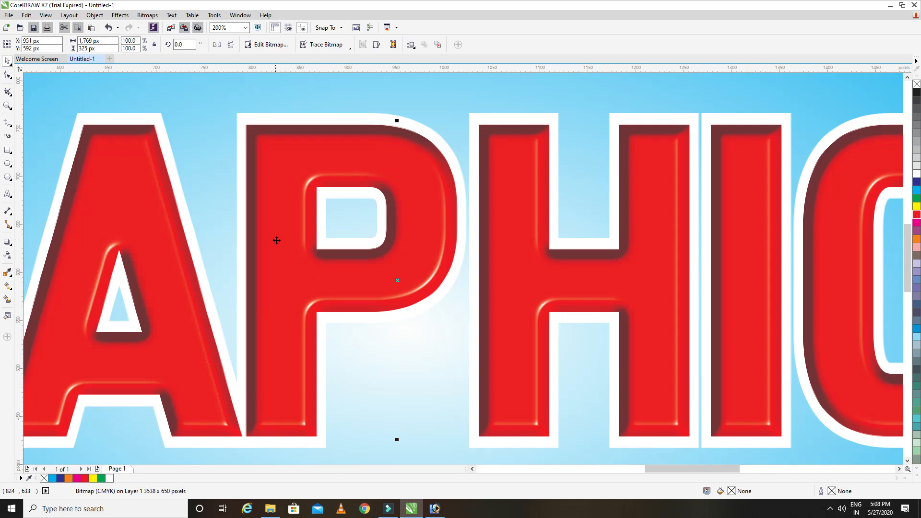
key("F4")
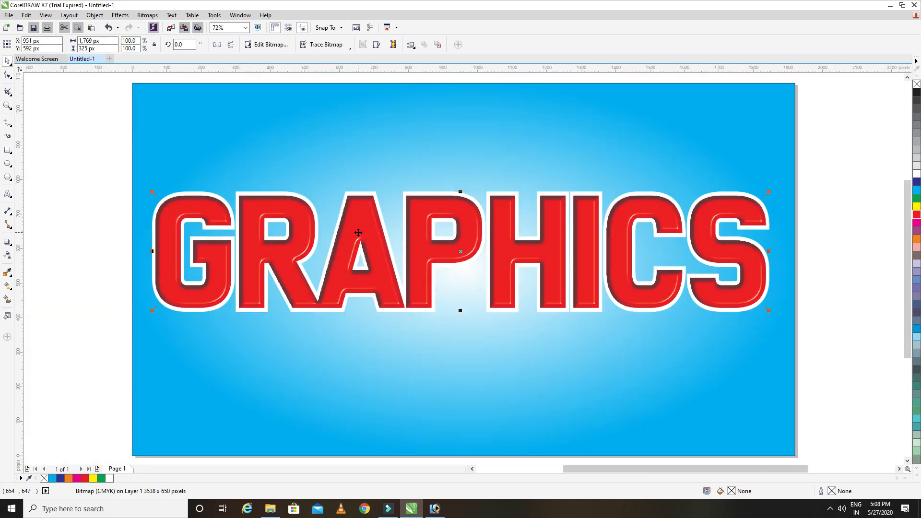